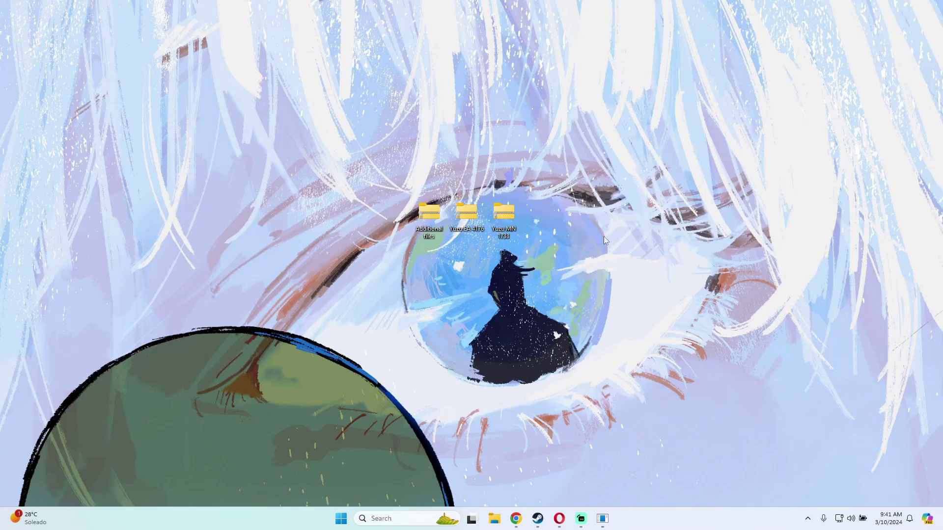
# Move the Yuzu MN 1733 and Additional files archives aside on the desktop.
pyautogui.moveTo(501, 221); pyautogui.dragTo(0, 314)
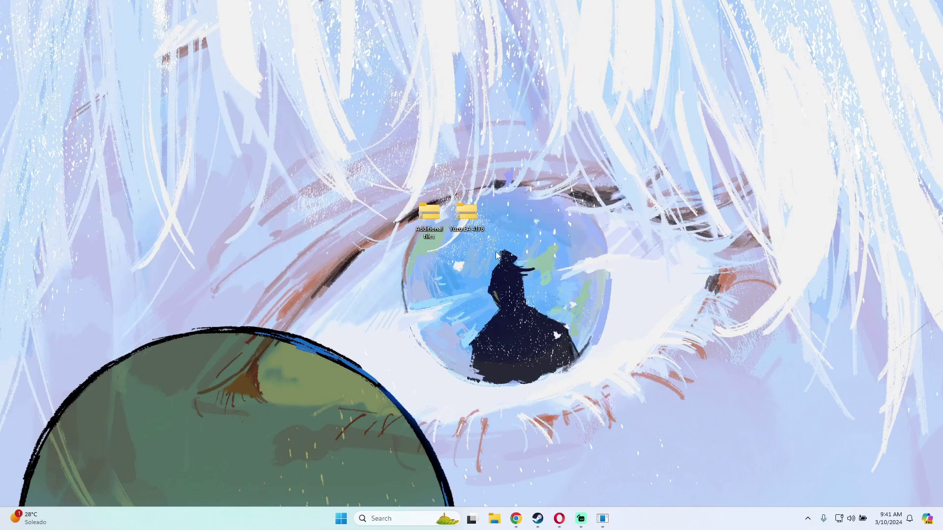
pyautogui.moveTo(432, 214); pyautogui.dragTo(357, 165)
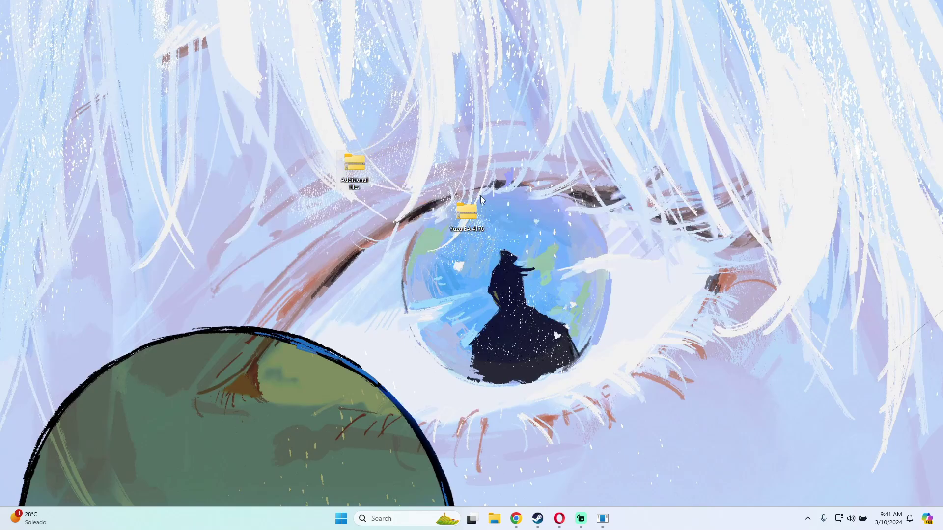
pyautogui.moveTo(476, 218)
pyautogui.mouseDown()
pyautogui.moveTo(465, 195)
pyautogui.moveTo(475, 219)
pyautogui.mouseUp()
# Extract Yuzu EA 4176 here and open the resulting yuzu-windows-msvc-early-access folder.
pyautogui.rightClick(464, 210)
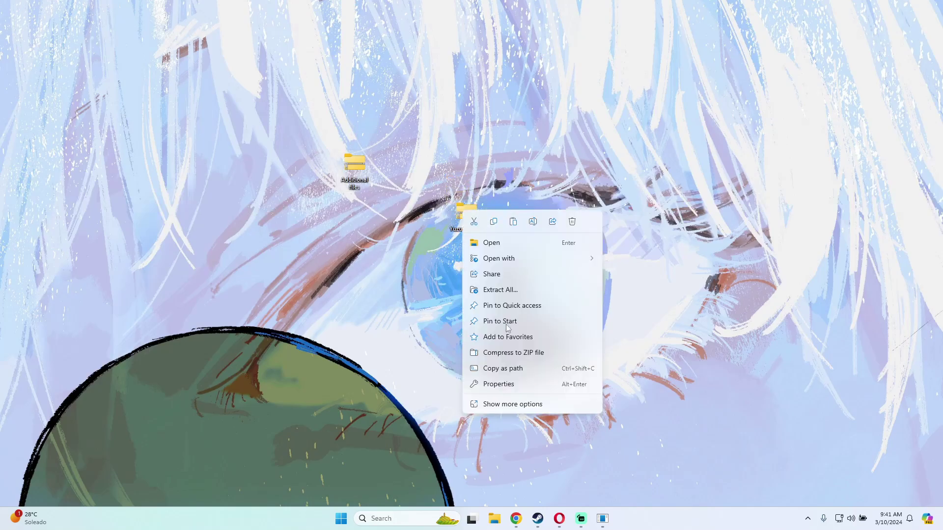
pyautogui.click(500, 406)
pyautogui.click(496, 297)
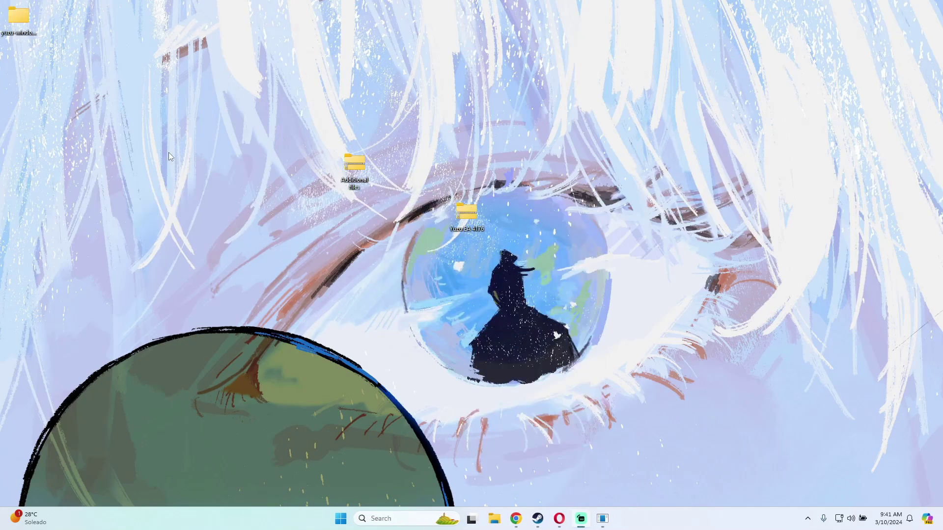
pyautogui.moveTo(19, 15); pyautogui.dragTo(468, 263)
pyautogui.click(515, 304)
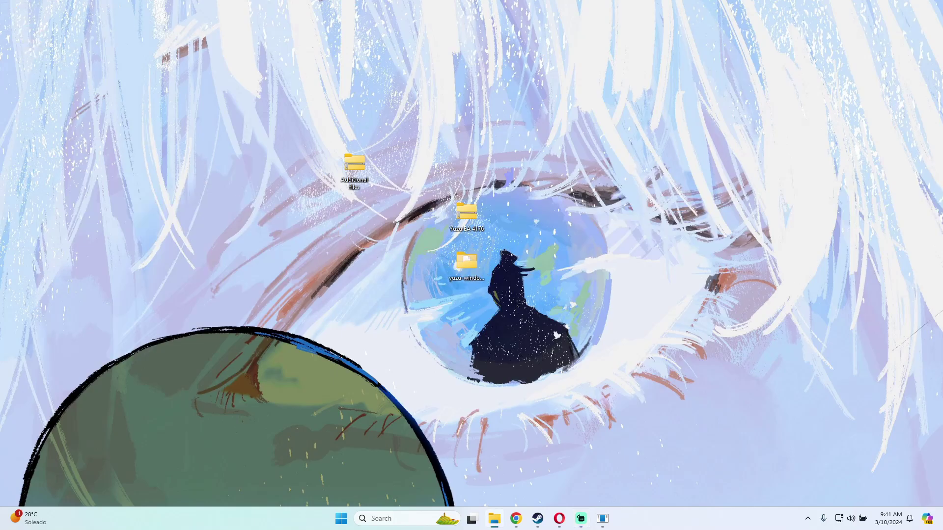
pyautogui.doubleClick(467, 262)
# Launch yuzu.exe from the extracted Early Access folder.
pyautogui.scroll(-8, 435, 283)
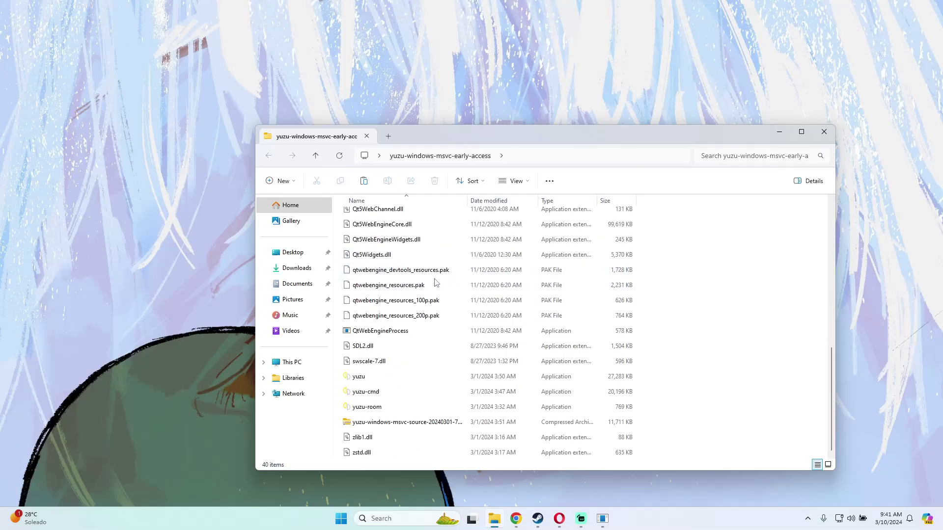
pyautogui.click(358, 377)
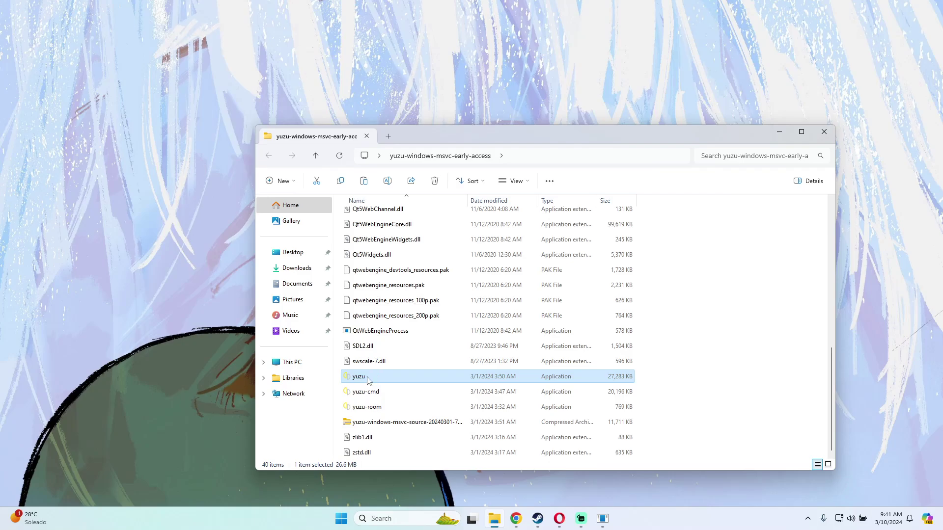
pyautogui.doubleClick(369, 380)
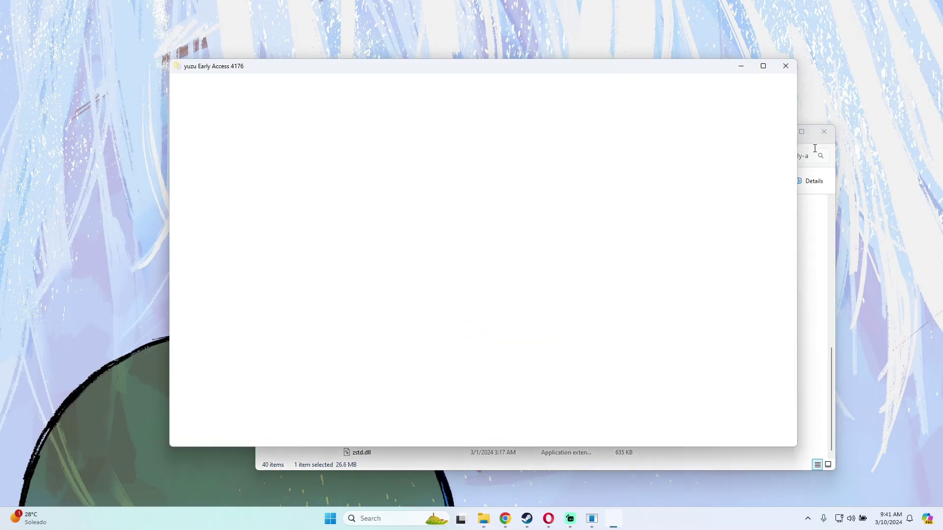
# Close the extracted folder window and minimize yuzu once its game list appears.
pyautogui.click(819, 147)
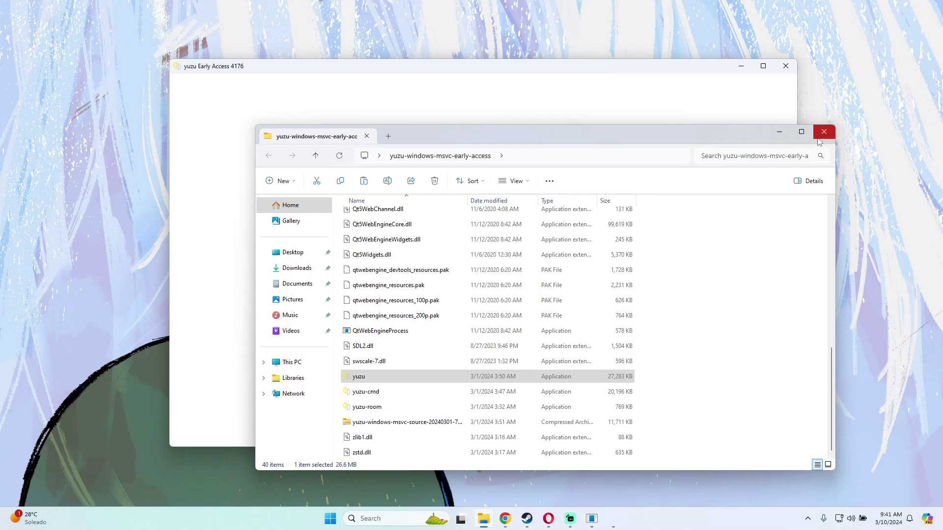
pyautogui.click(819, 140)
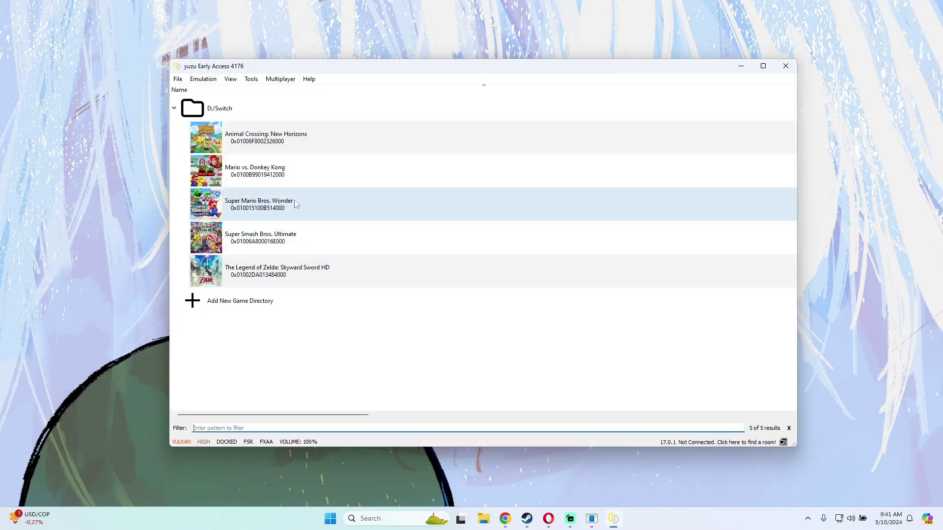
pyautogui.moveTo(250, 68); pyautogui.dragTo(262, 84)
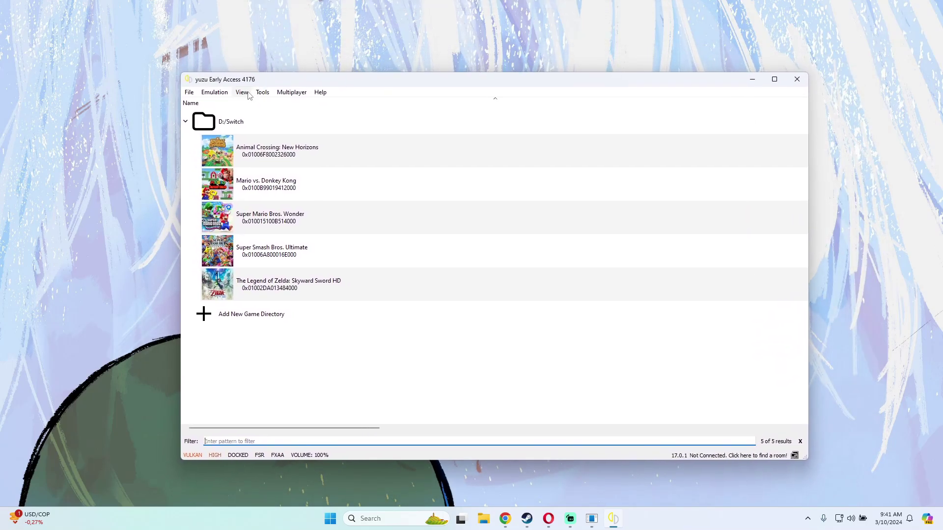
pyautogui.click(752, 80)
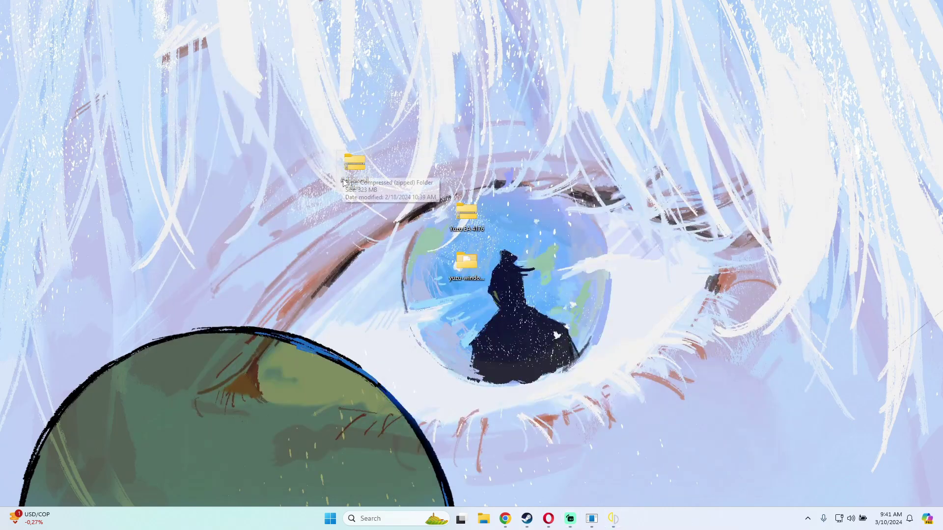
# Extract Additional files here and place the Firmware 17.0.1 and Keys folders beneath it.
pyautogui.rightClick(347, 173)
pyautogui.click(391, 362)
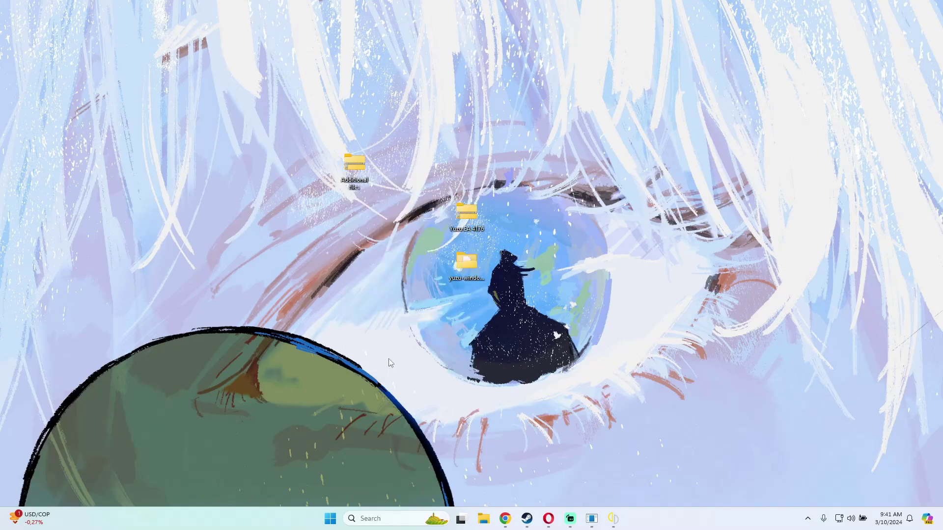
pyautogui.click(386, 256)
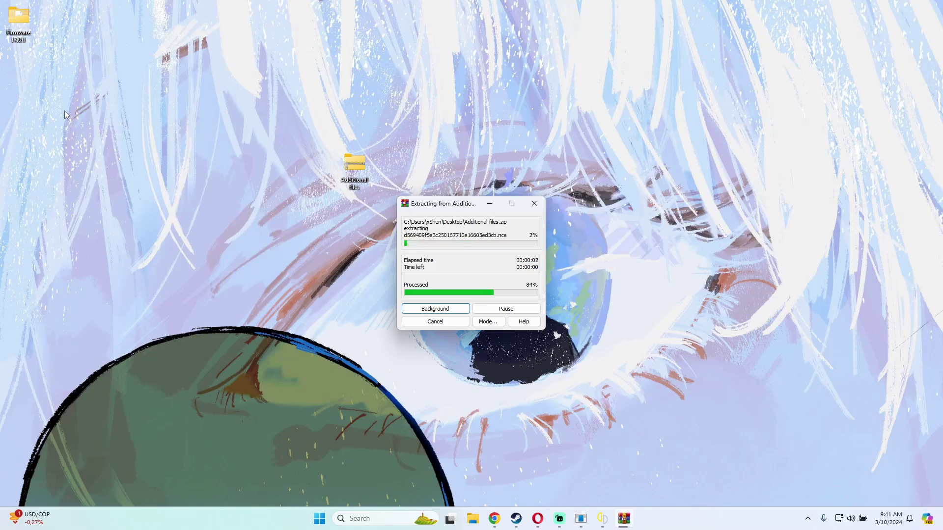
pyautogui.moveTo(19, 20); pyautogui.dragTo(319, 218)
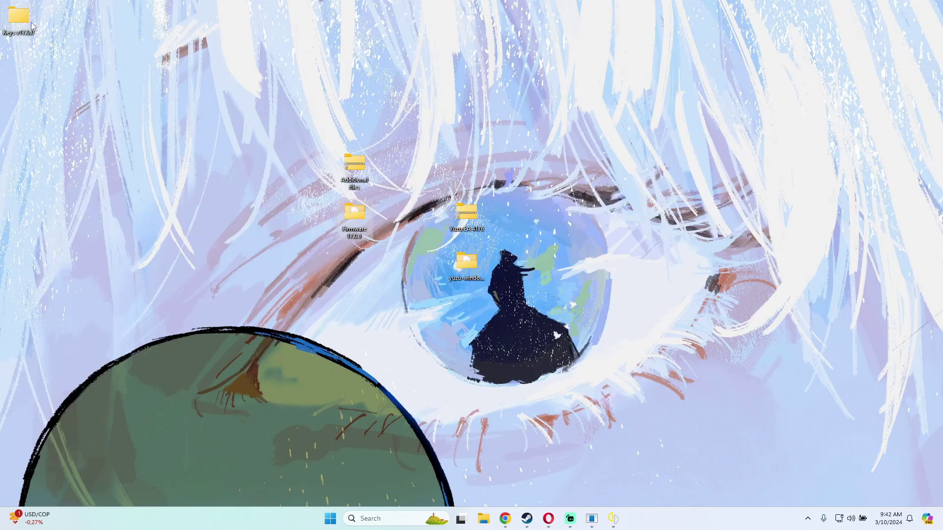
pyautogui.moveTo(33, 25); pyautogui.dragTo(374, 270)
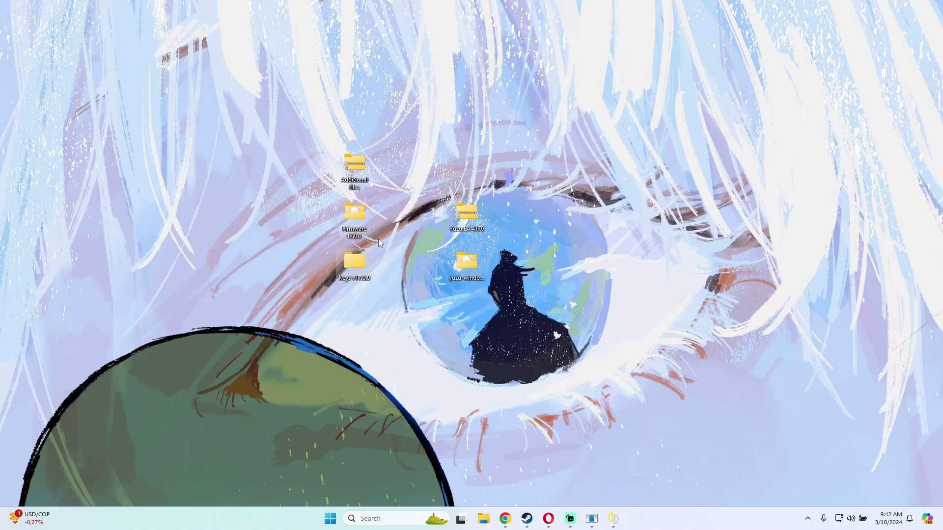
# Open Keys v17.0.0 and its TheProdKeys.com-V17.0.0 subfolder holding the key files.
pyautogui.doubleClick(353, 264)
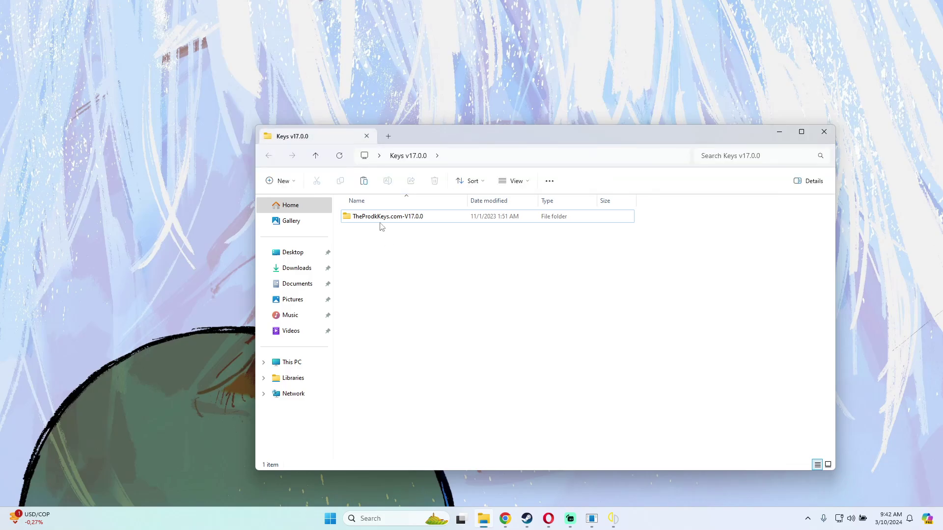
pyautogui.click(380, 218)
pyautogui.doubleClick(380, 217)
# Open yuzu's data folder from its File menu and enter the keys folder.
pyautogui.click(613, 518)
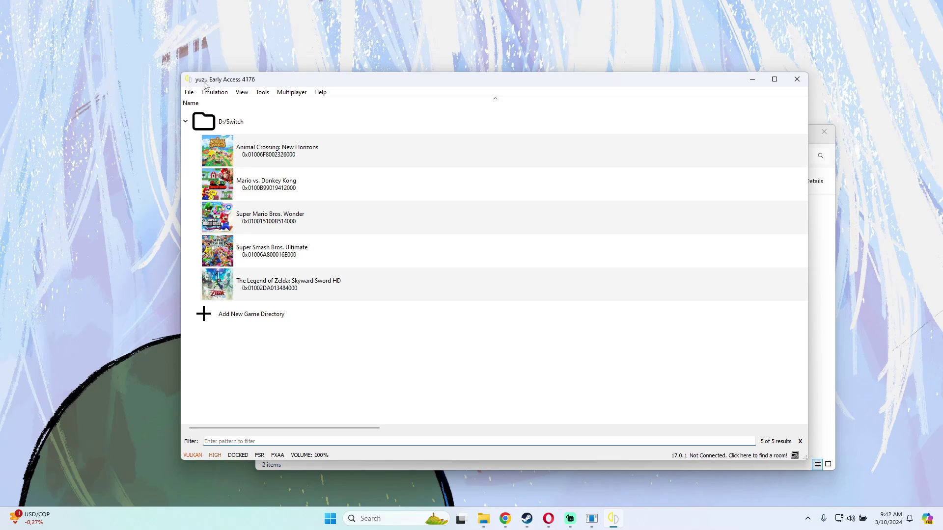
pyautogui.click(187, 95)
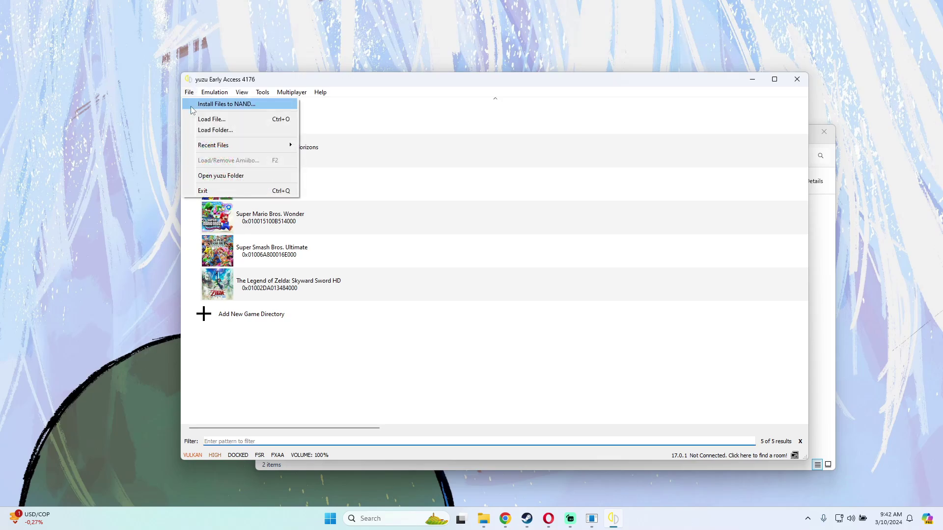
pyautogui.click(211, 176)
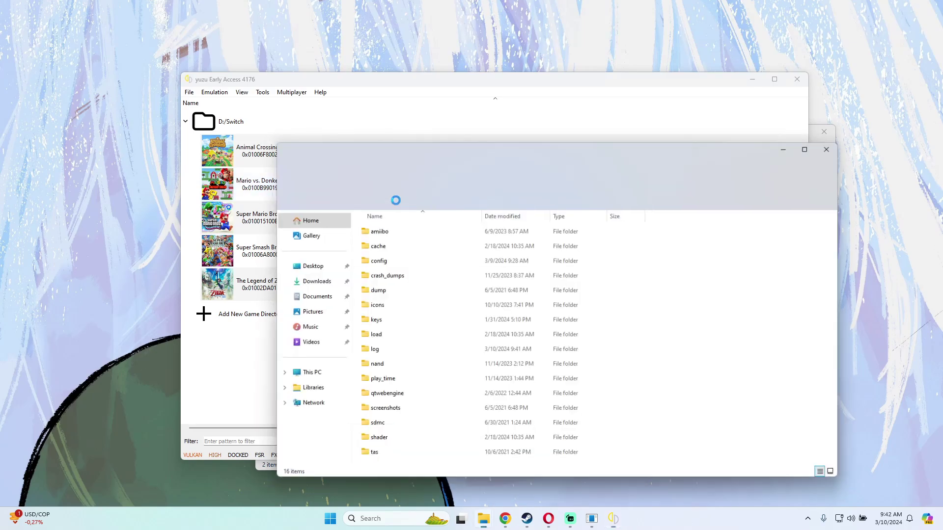
pyautogui.moveTo(515, 153); pyautogui.dragTo(459, 123)
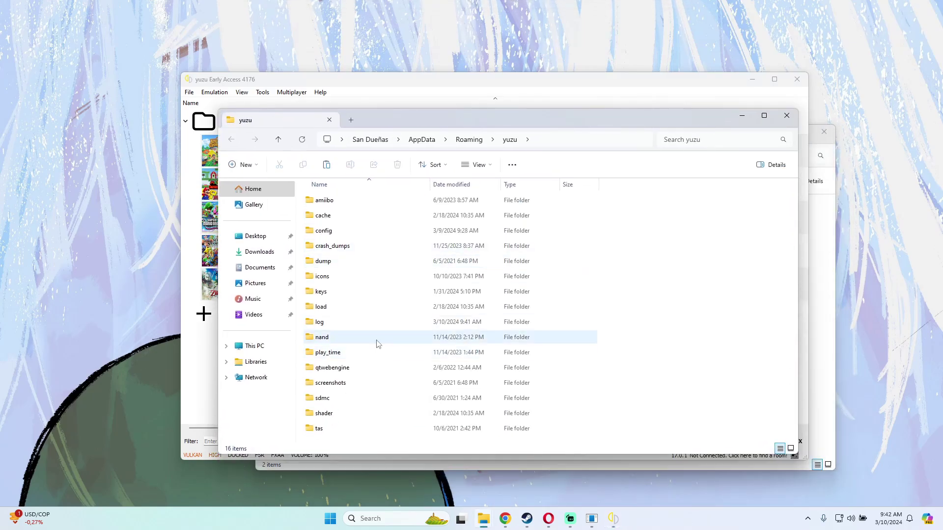
pyautogui.doubleClick(321, 291)
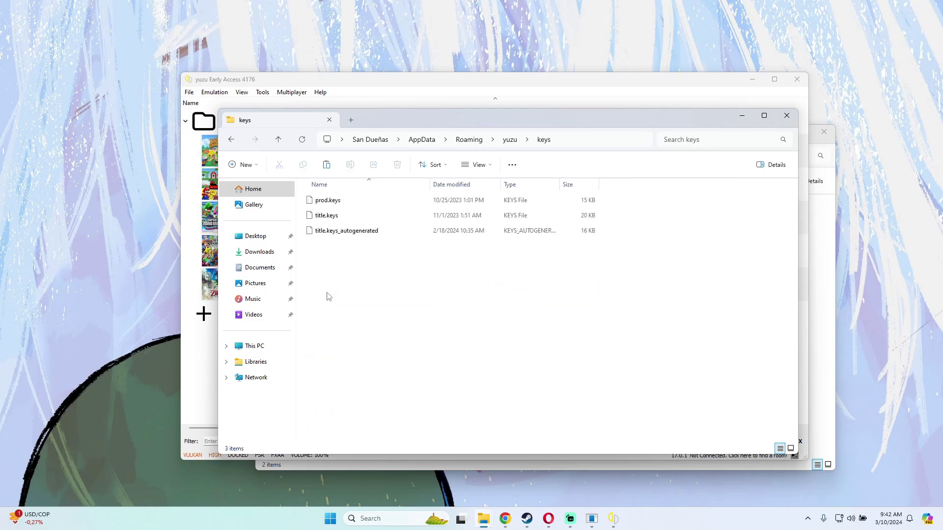
pyautogui.click(737, 100)
pyautogui.click(752, 79)
pyautogui.moveTo(447, 114); pyautogui.dragTo(300, 61)
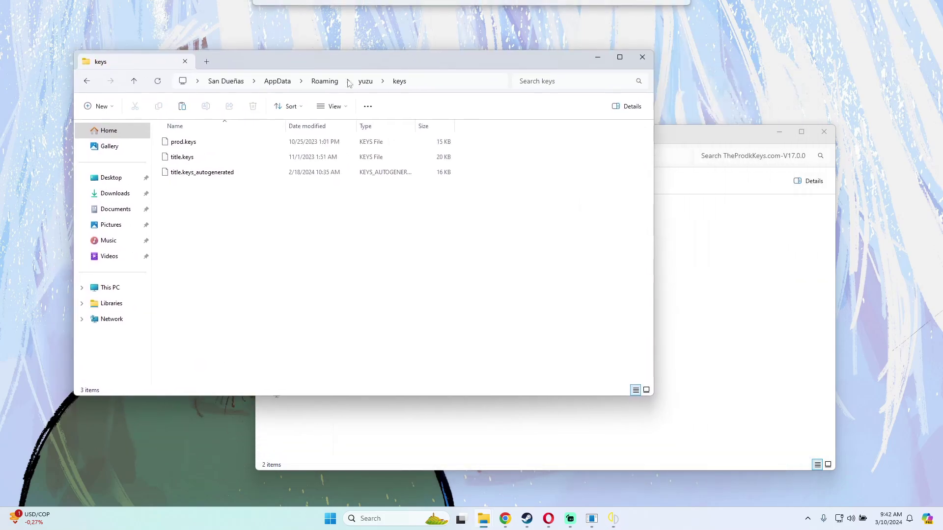
# Copy prod.keys and title.keys into yuzu's keys folder, replacing the old ones, then close both windows.
pyautogui.click(462, 264)
pyautogui.moveTo(461, 263); pyautogui.dragTo(338, 223)
pyautogui.rightClick(366, 225)
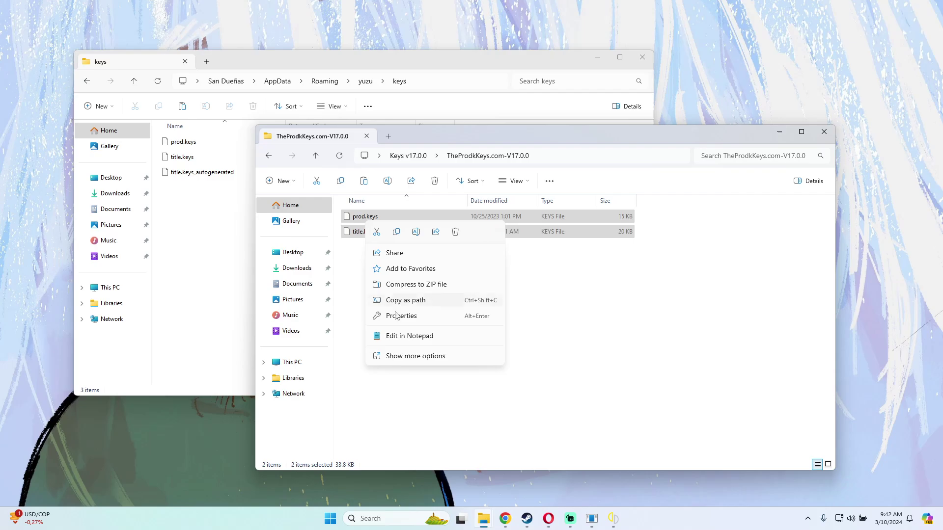
pyautogui.click(396, 231)
pyautogui.rightClick(191, 261)
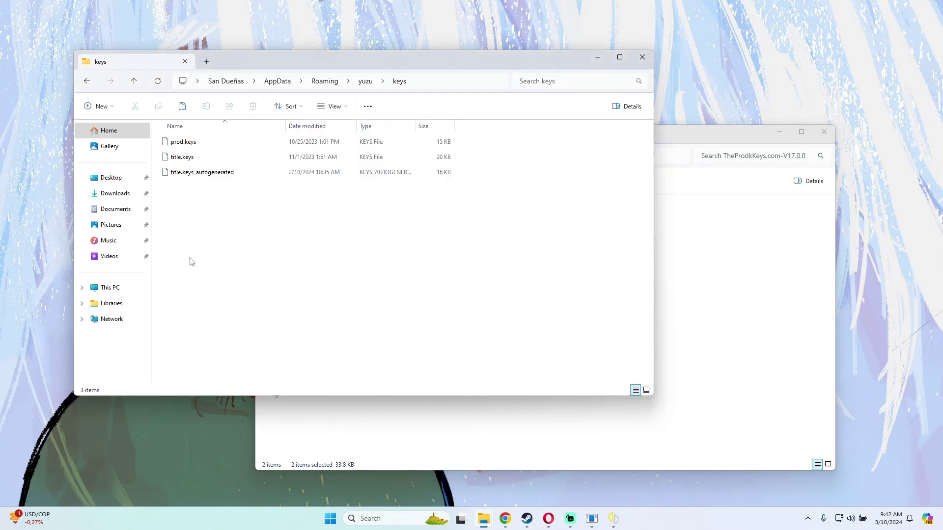
pyautogui.click(205, 261)
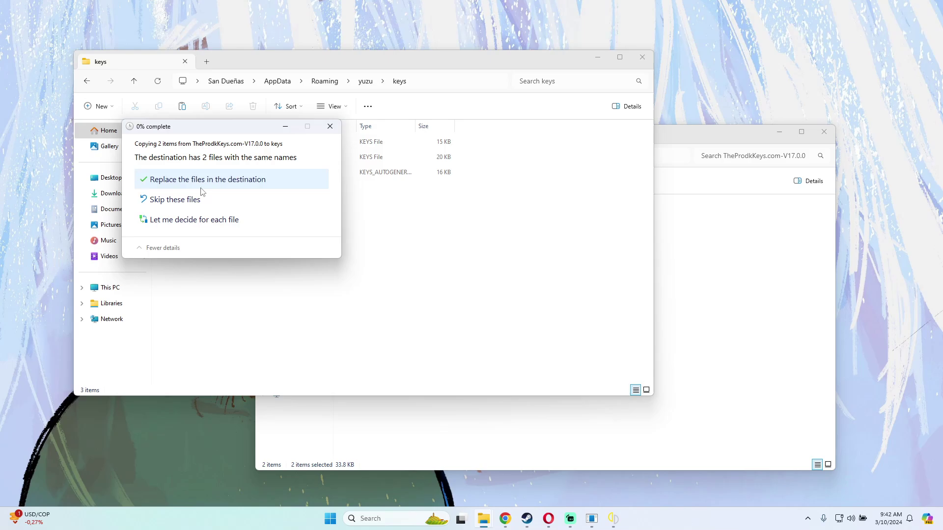
pyautogui.click(204, 182)
pyautogui.click(825, 131)
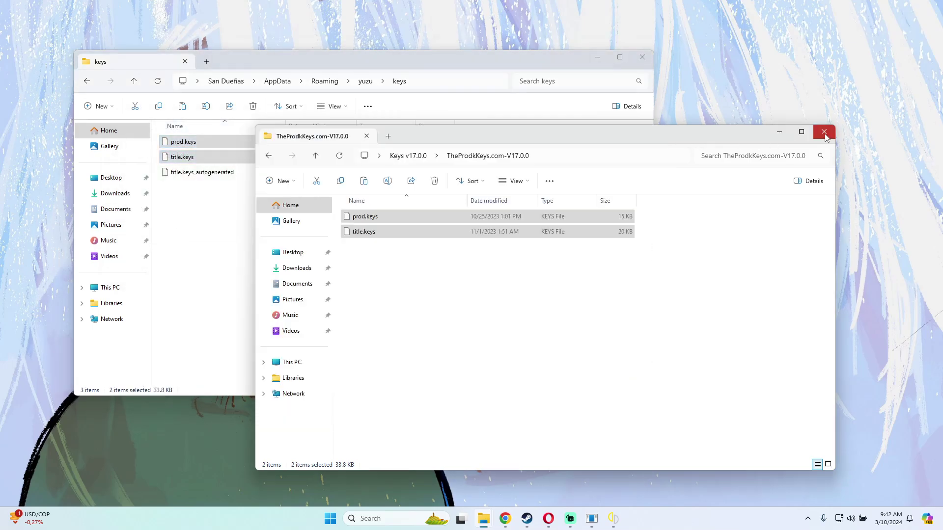
pyautogui.click(643, 58)
# Open the Firmware 17.0.1 folder and copy all 229 firmware files.
pyautogui.click(613, 519)
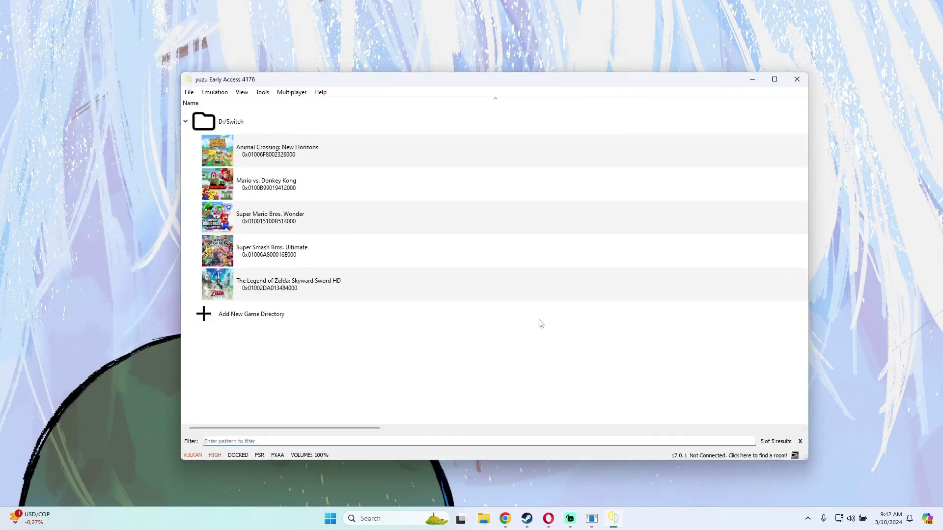
pyautogui.moveTo(222, 82); pyautogui.dragTo(450, 109)
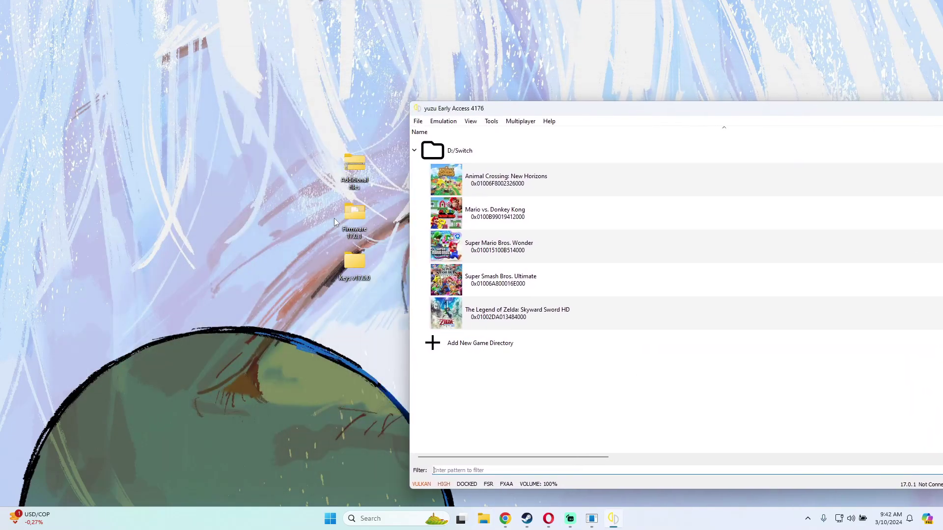
pyautogui.doubleClick(349, 221)
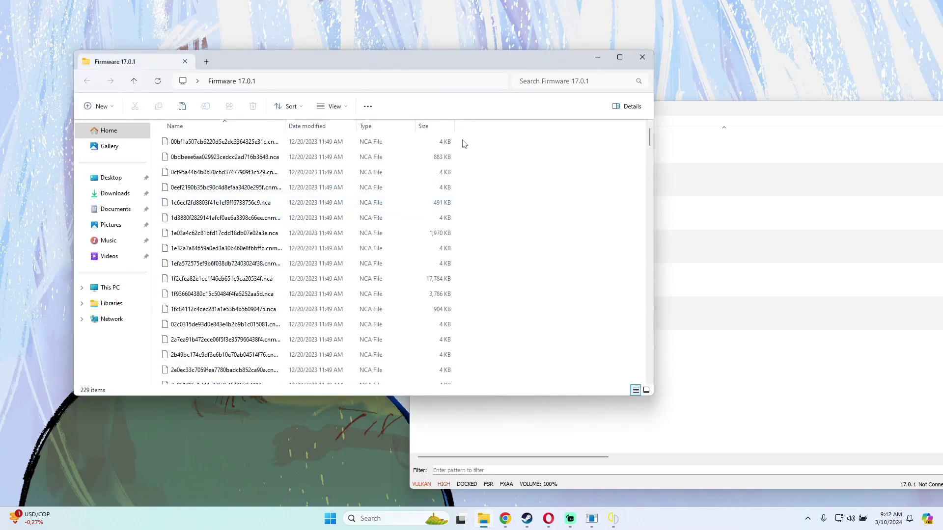
pyautogui.moveTo(464, 143); pyautogui.dragTo(297, 497)
pyautogui.rightClick(268, 322)
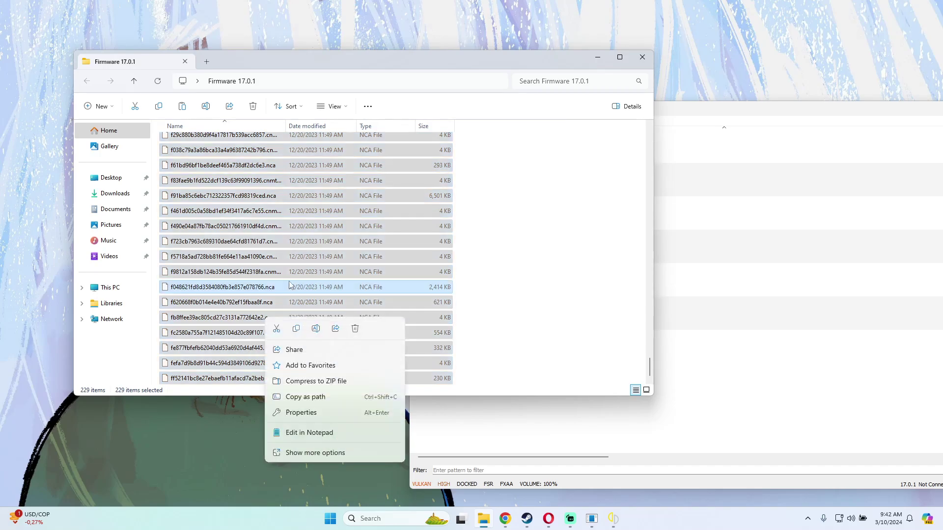
pyautogui.click(296, 330)
pyautogui.click(598, 57)
# Open yuzu's data folder and browse to nand\system\Contents\registered.
pyautogui.click(418, 121)
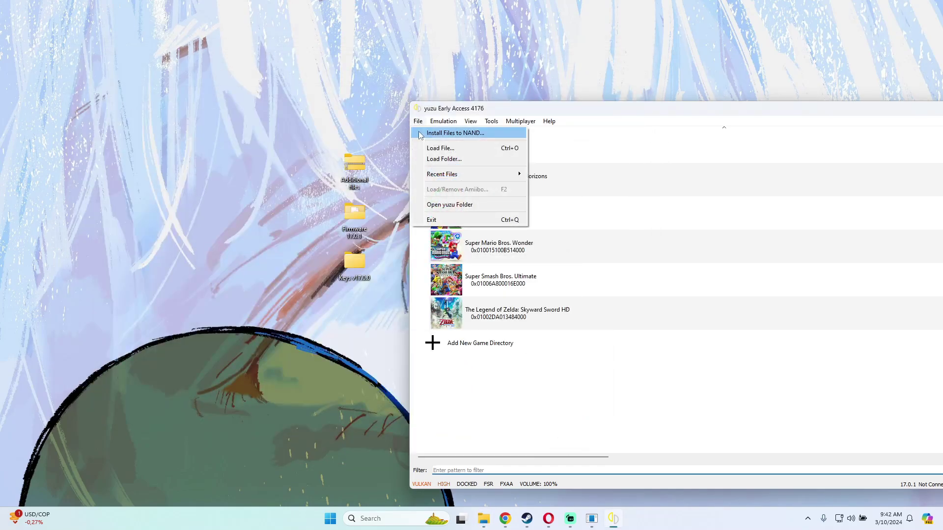
pyautogui.click(450, 204)
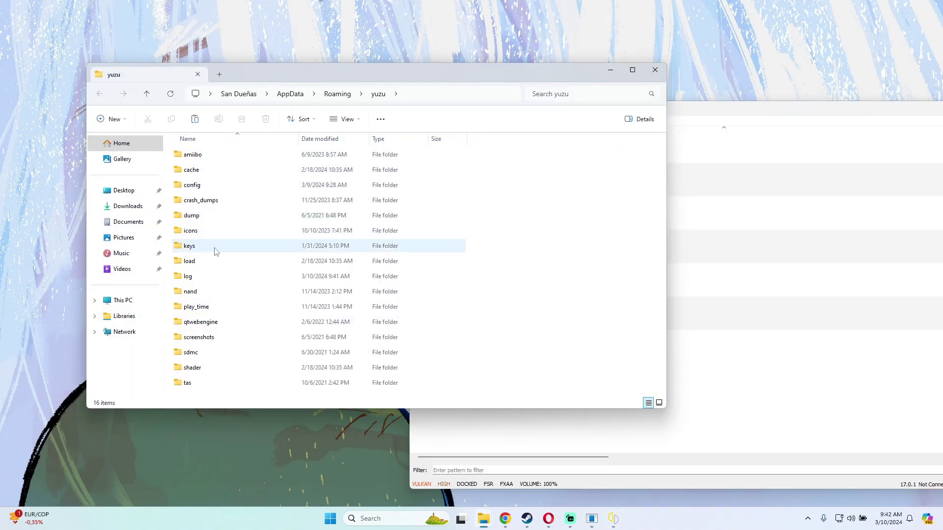
pyautogui.doubleClick(199, 294)
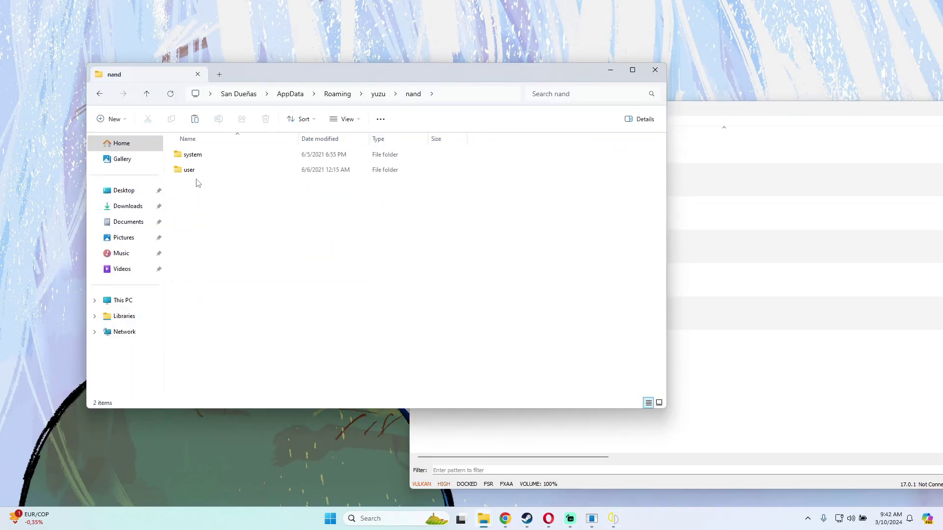
pyautogui.doubleClick(195, 155)
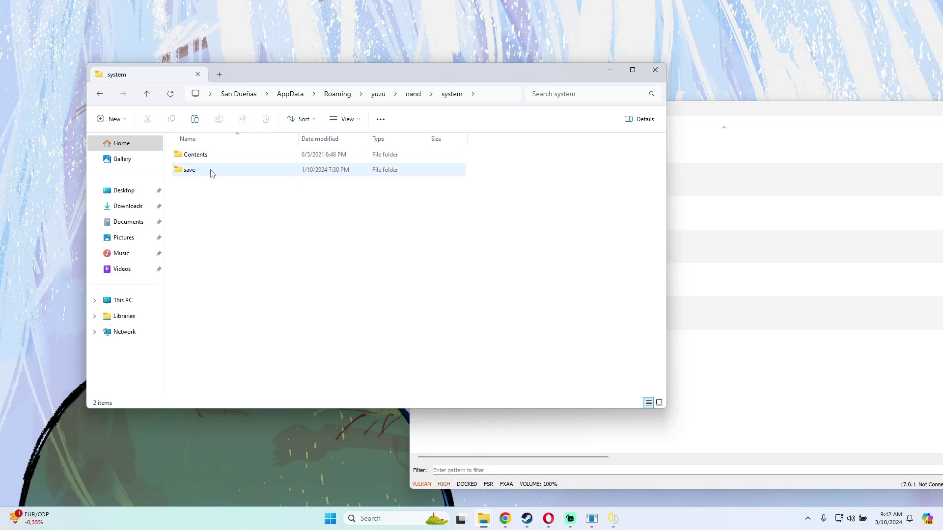
pyautogui.doubleClick(206, 175)
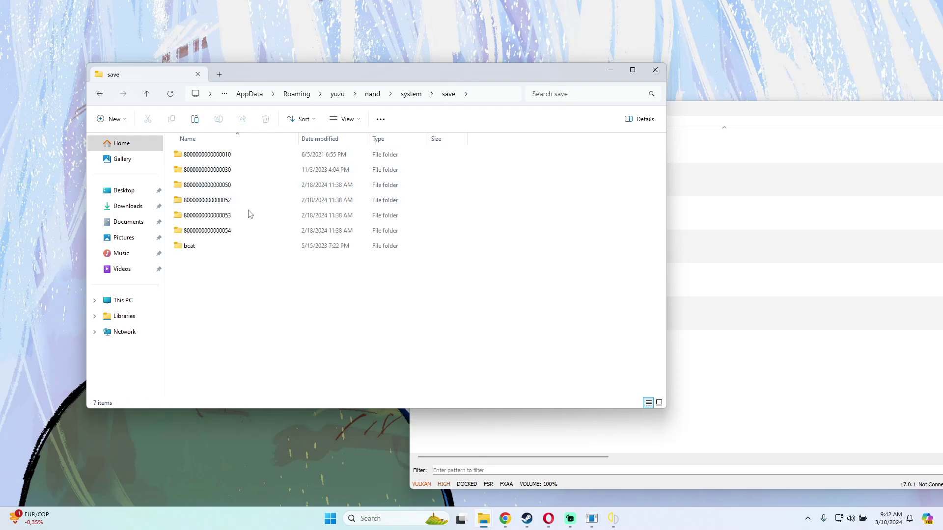
pyautogui.click(99, 94)
pyautogui.doubleClick(196, 155)
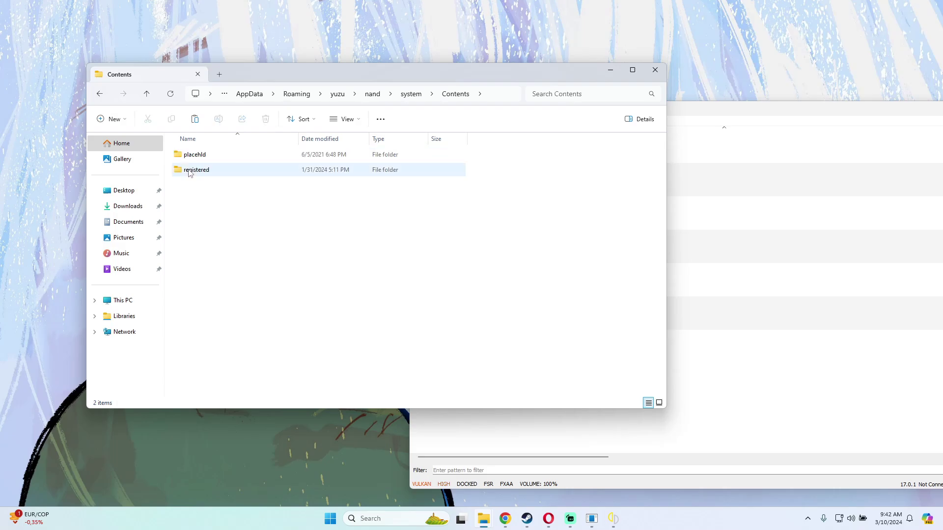
pyautogui.doubleClick(191, 170)
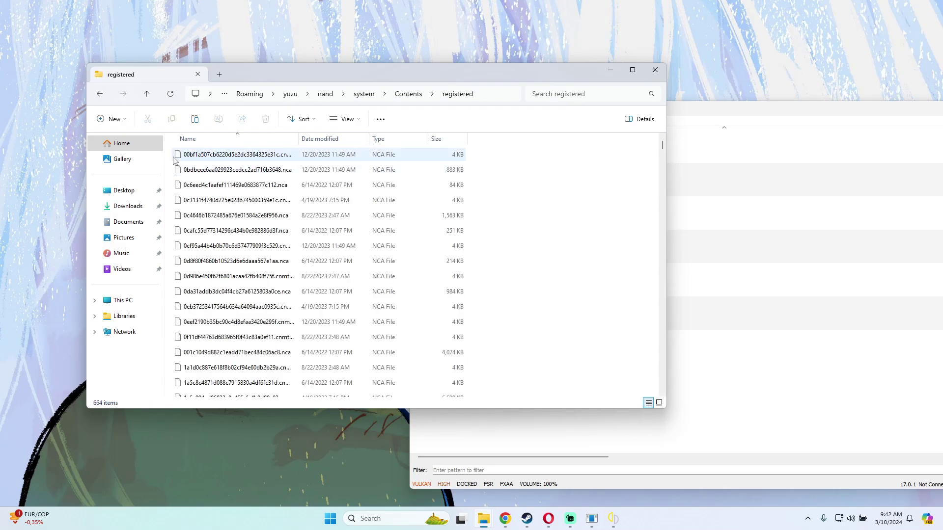
# Check the placehld folder, return to registered, then close the Explorer window.
pyautogui.click(99, 95)
pyautogui.press('Up')
pyautogui.press('Return')
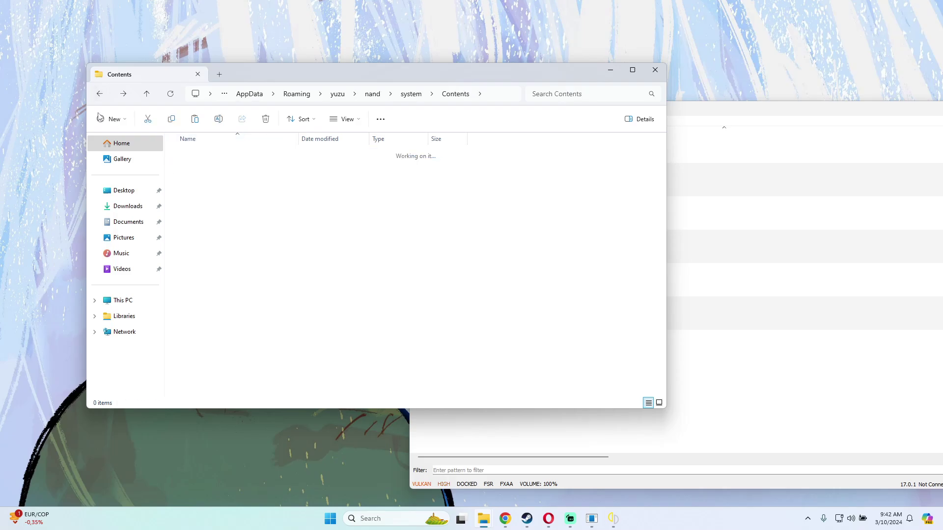
pyautogui.click(99, 95)
pyautogui.press('Down')
pyautogui.press('Return')
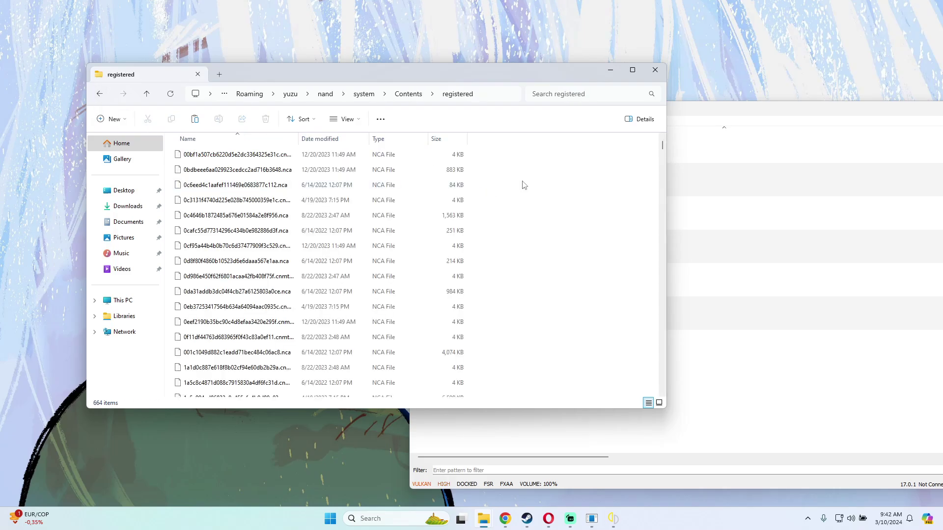
pyautogui.rightClick(545, 191)
pyautogui.click(524, 172)
pyautogui.click(654, 72)
# Re-center the yuzu window showing its five games from D:/Switch.
pyautogui.moveTo(604, 109); pyautogui.dragTo(379, 93)
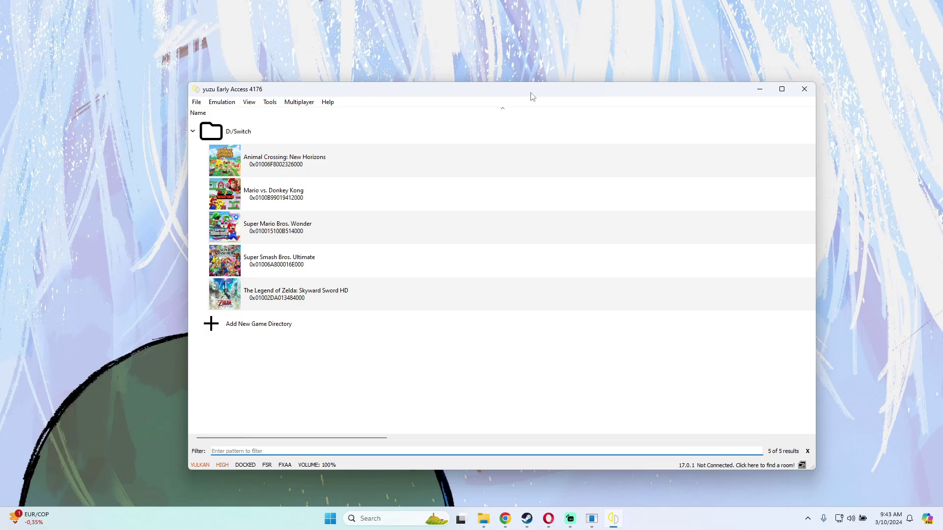
pyautogui.moveTo(532, 96); pyautogui.dragTo(487, 90)
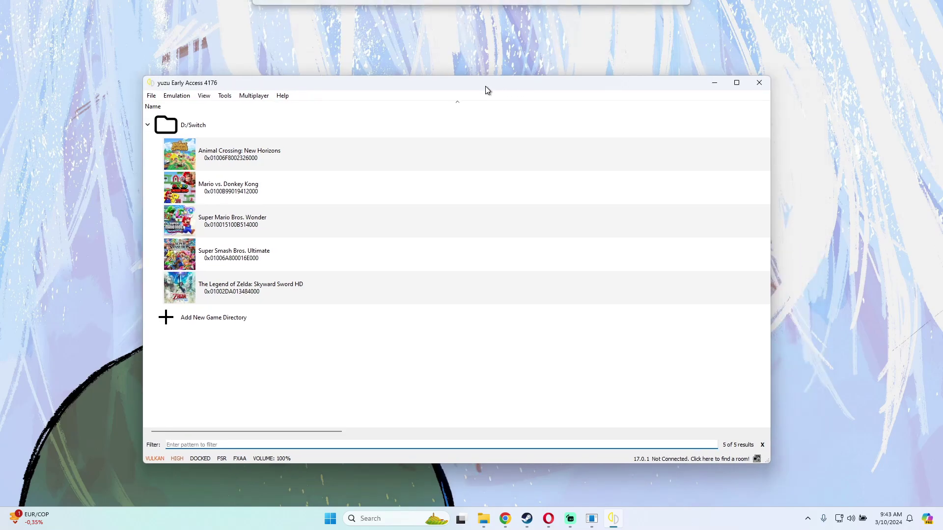